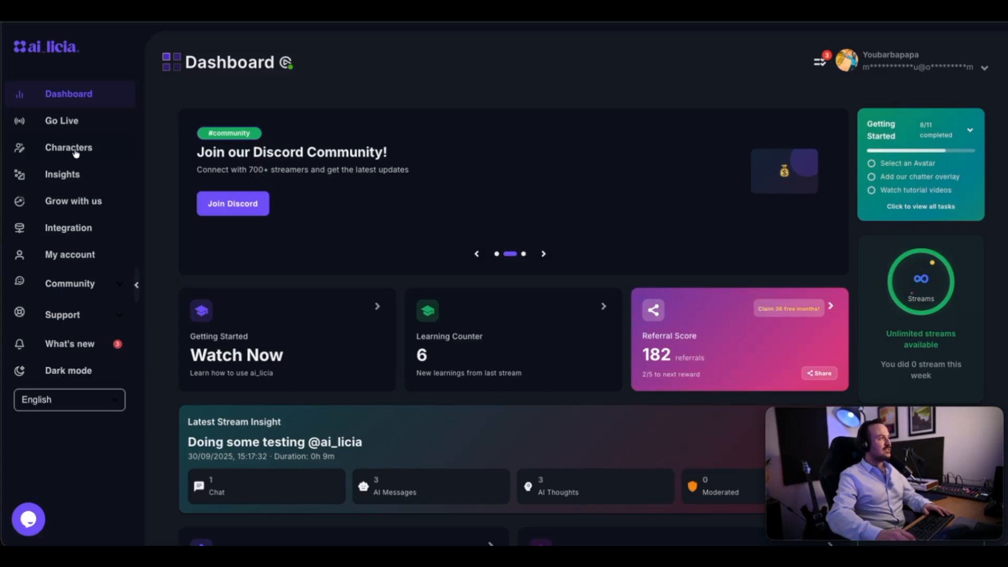
Open the Avatar settings of the Co-Pilote character for editing.
{"action": "left_click", "coordinate": [76, 152]}
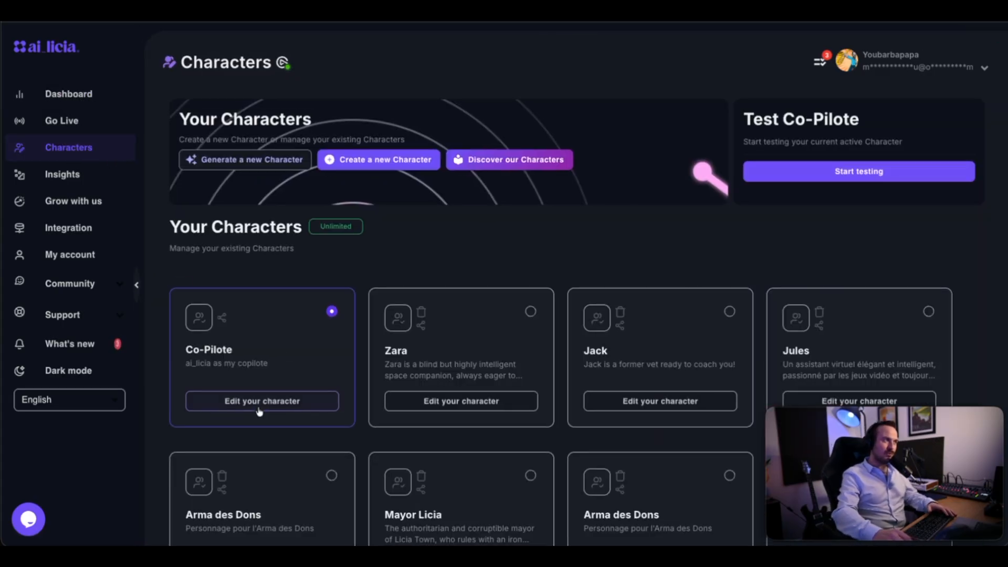
{"action": "left_click", "coordinate": [262, 407]}
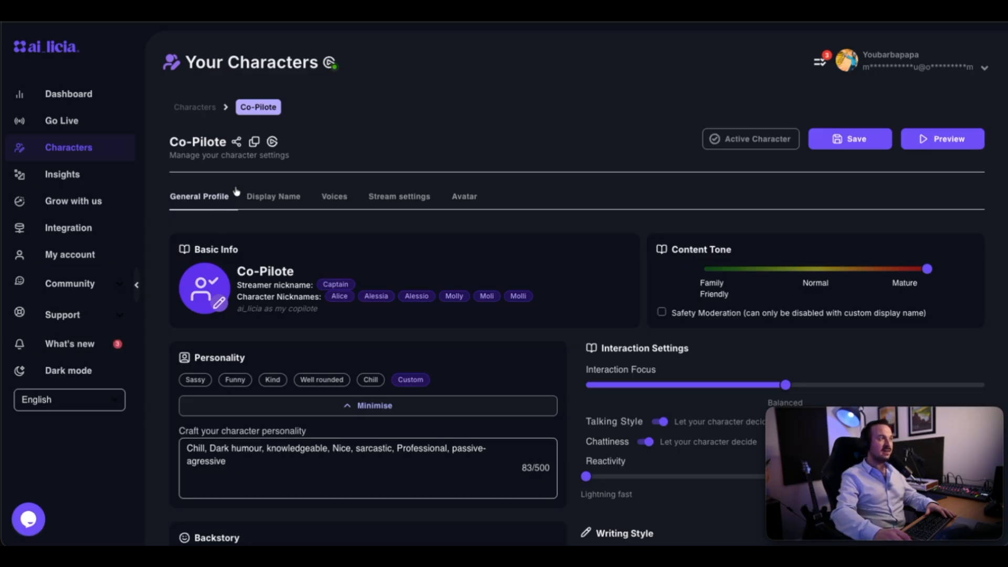
{"action": "left_click", "coordinate": [478, 199]}
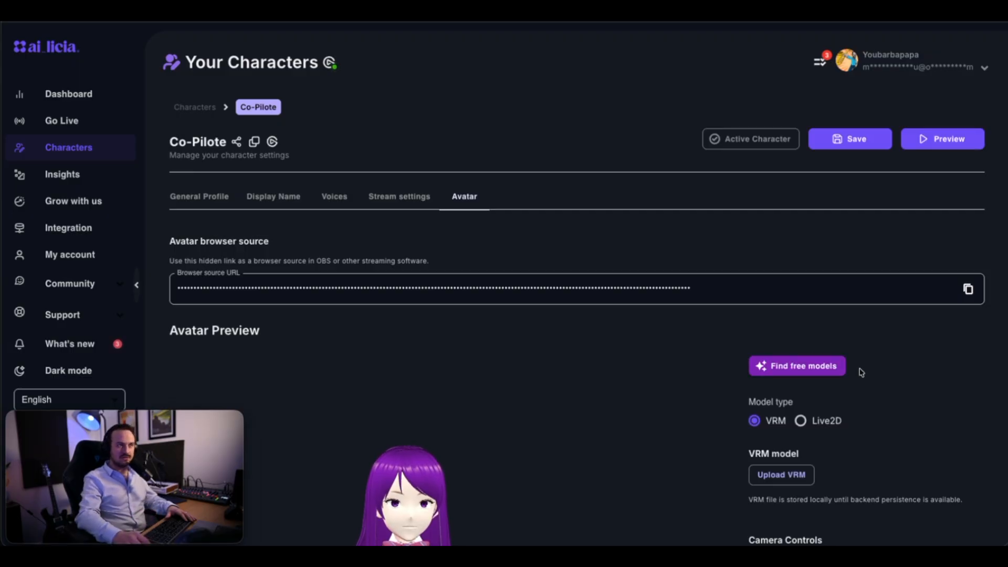
Look over the options for finding free avatar models and examine the avatar preview with its camera controls.
{"action": "left_click", "coordinate": [809, 366]}
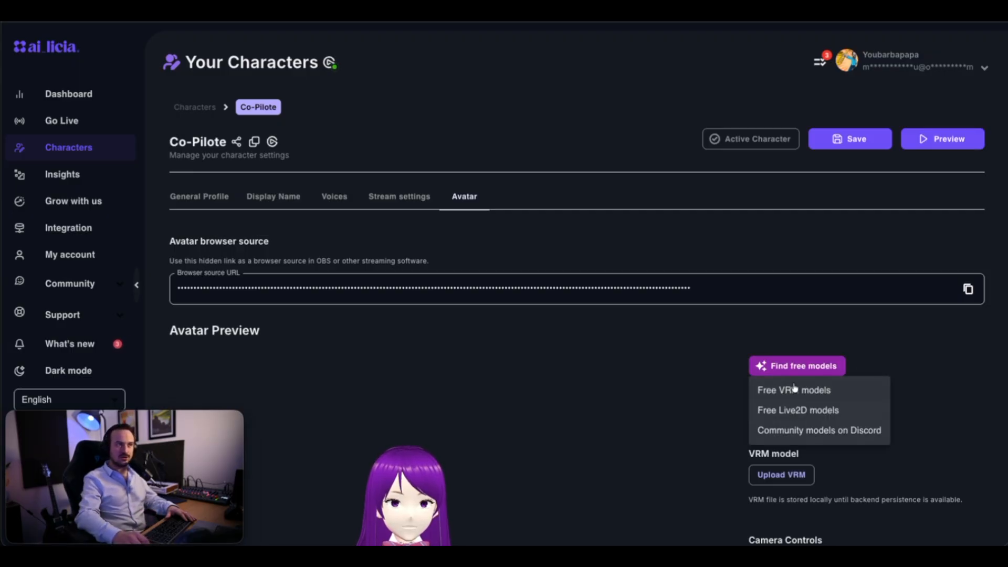
{"action": "left_click", "coordinate": [786, 349]}
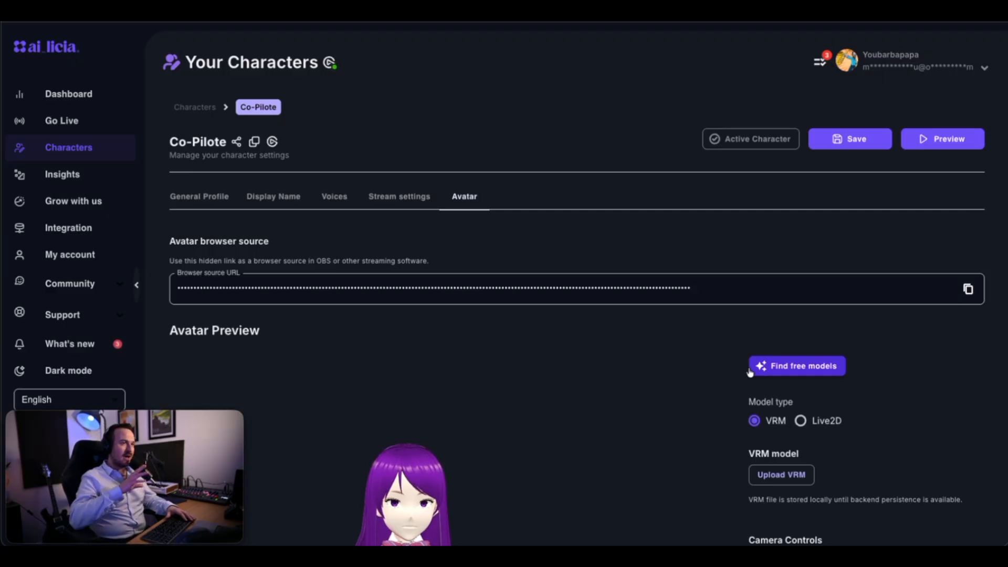
{"action": "scroll", "coordinate": [608, 371], "scroll_direction": "down", "scroll_amount": 5}
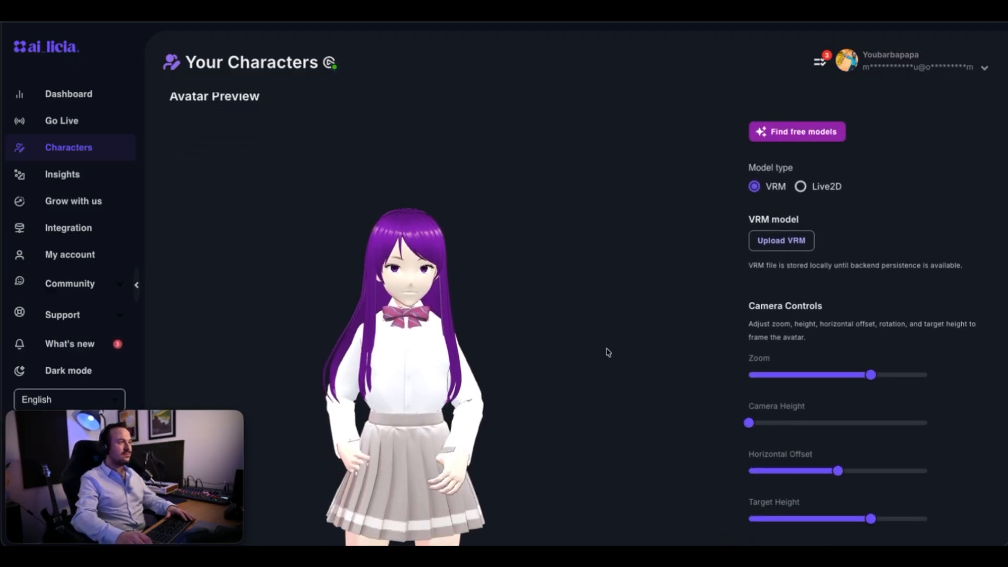
{"action": "scroll", "coordinate": [604, 341], "scroll_direction": "up", "scroll_amount": 3}
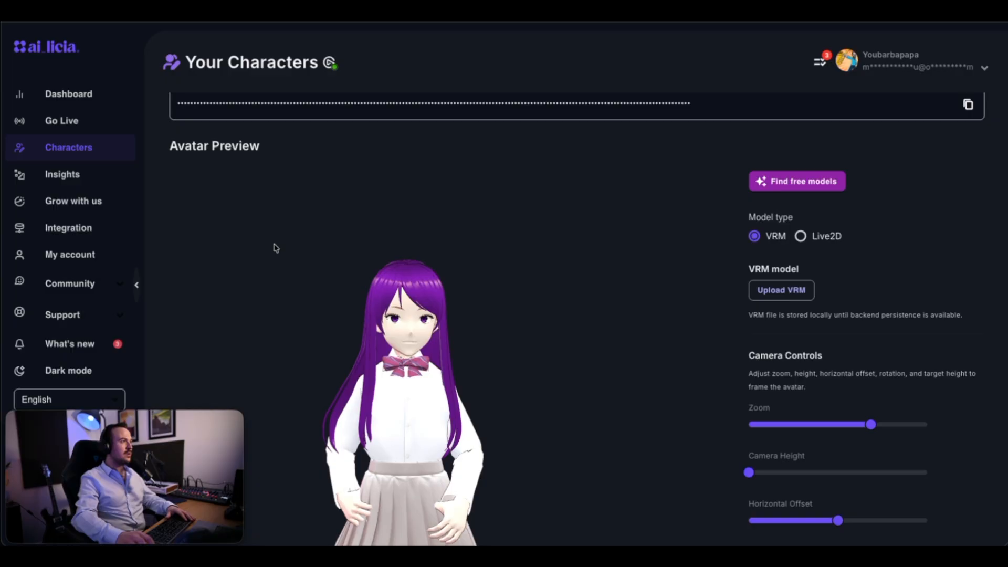
Adjust the avatar camera's Zoom for a closer framing, keeping the Camera Height at its minimum.
{"action": "scroll", "coordinate": [276, 248], "scroll_direction": "down", "scroll_amount": 1}
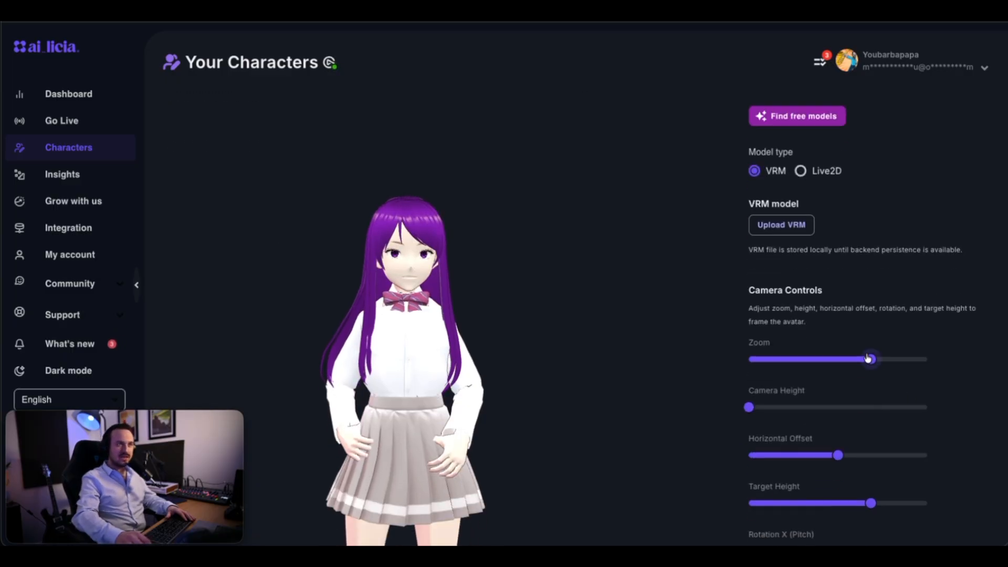
{"action": "mouse_move", "coordinate": [868, 358]}
{"action": "left_mouse_down"}
{"action": "mouse_move", "coordinate": [783, 359]}
{"action": "mouse_move", "coordinate": [918, 359]}
{"action": "mouse_move", "coordinate": [849, 359]}
{"action": "left_mouse_up"}
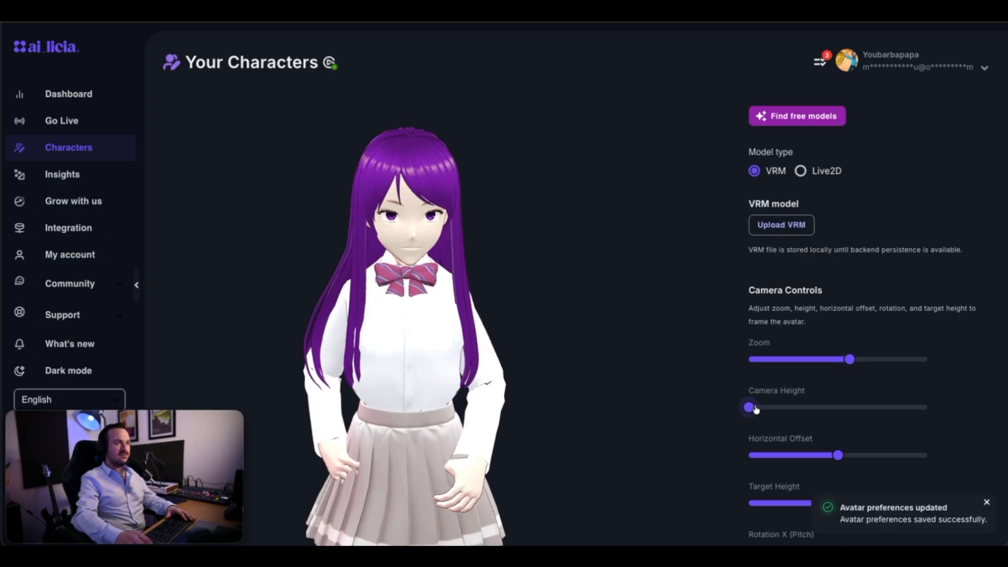
{"action": "mouse_move", "coordinate": [755, 409]}
{"action": "left_mouse_down"}
{"action": "mouse_move", "coordinate": [832, 407]}
{"action": "mouse_move", "coordinate": [745, 409]}
{"action": "left_mouse_up"}
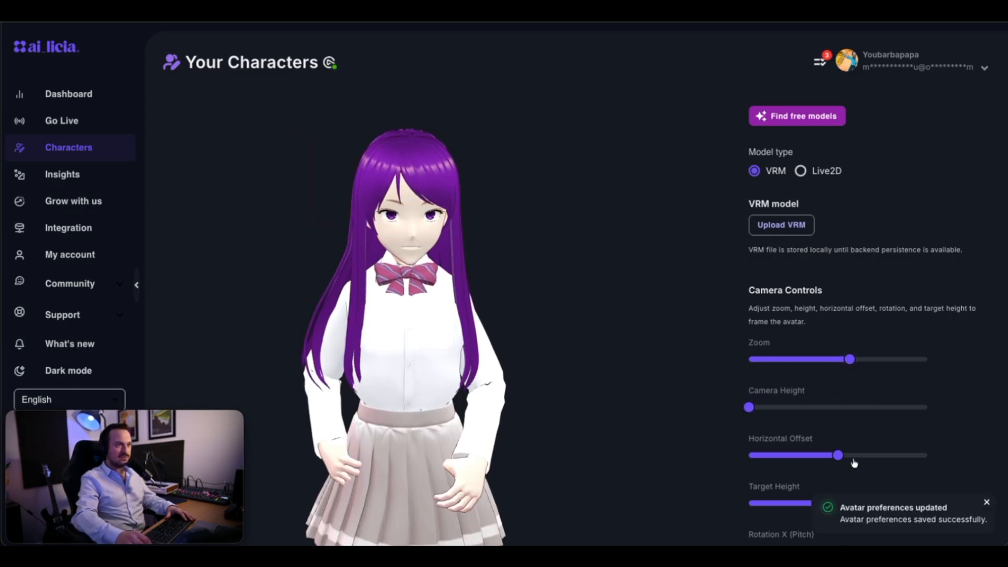
Lower the avatar's Horizontal Offset slightly and raise its Rotation X (Pitch) a little.
{"action": "scroll", "coordinate": [855, 451], "scroll_direction": "down", "scroll_amount": 1}
{"action": "left_click_drag", "start_coordinate": [840, 448], "coordinate": [843, 472]}
{"action": "scroll", "coordinate": [866, 441], "scroll_direction": "down", "scroll_amount": 1}
{"action": "scroll", "coordinate": [850, 438], "scroll_direction": "down", "scroll_amount": 2}
{"action": "scroll", "coordinate": [850, 438], "scroll_direction": "up", "scroll_amount": 1}
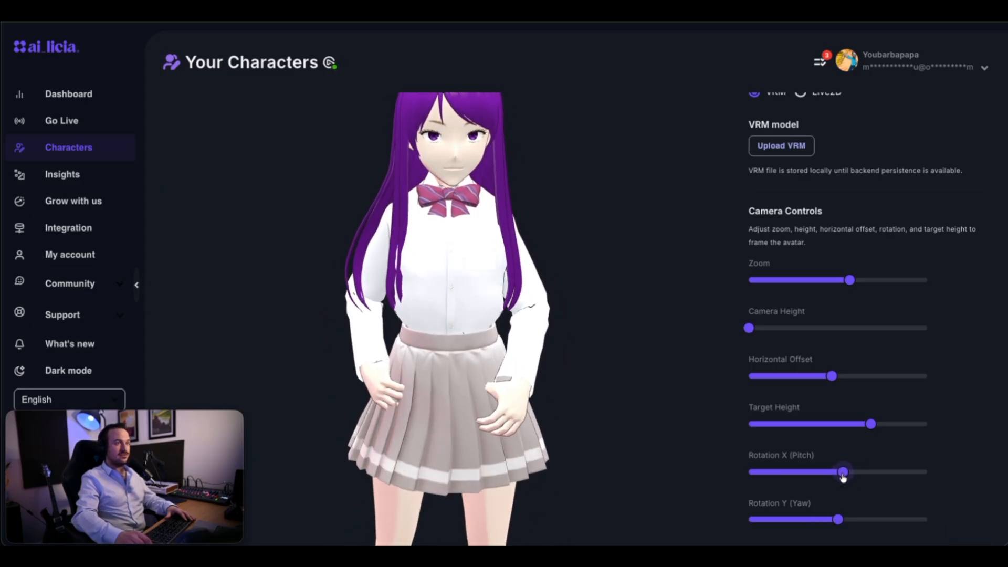
Reduce the avatar lighting's Brightness and raise its Contrast slightly.
{"action": "scroll", "coordinate": [788, 457], "scroll_direction": "down", "scroll_amount": 1}
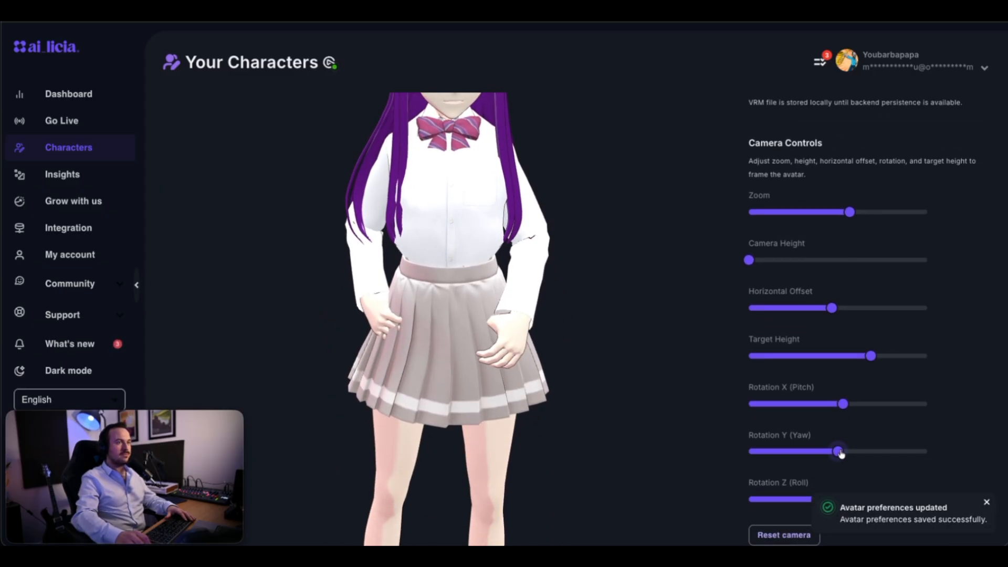
{"action": "scroll", "coordinate": [822, 503], "scroll_direction": "down", "scroll_amount": 2}
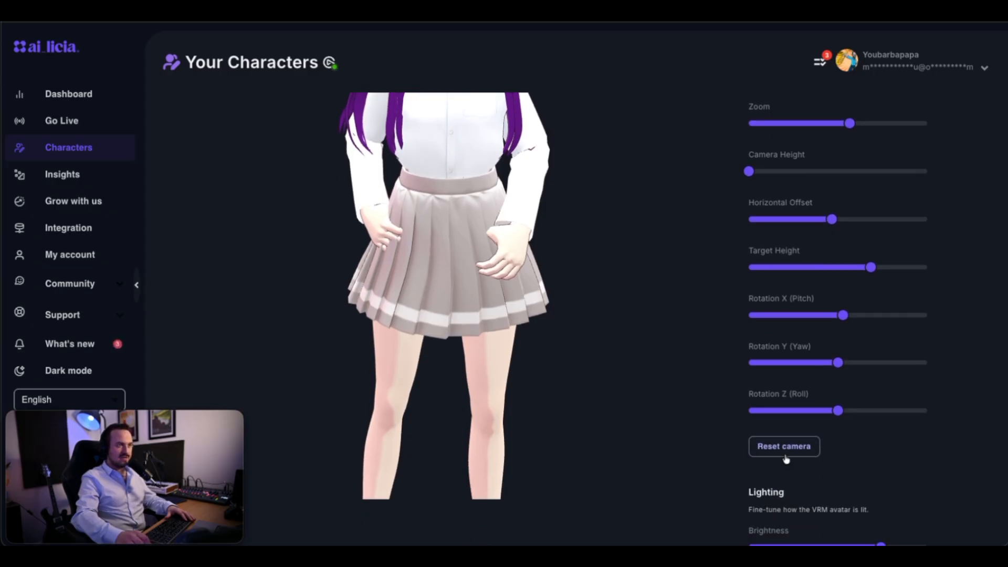
{"action": "scroll", "coordinate": [913, 446], "scroll_direction": "down", "scroll_amount": 1}
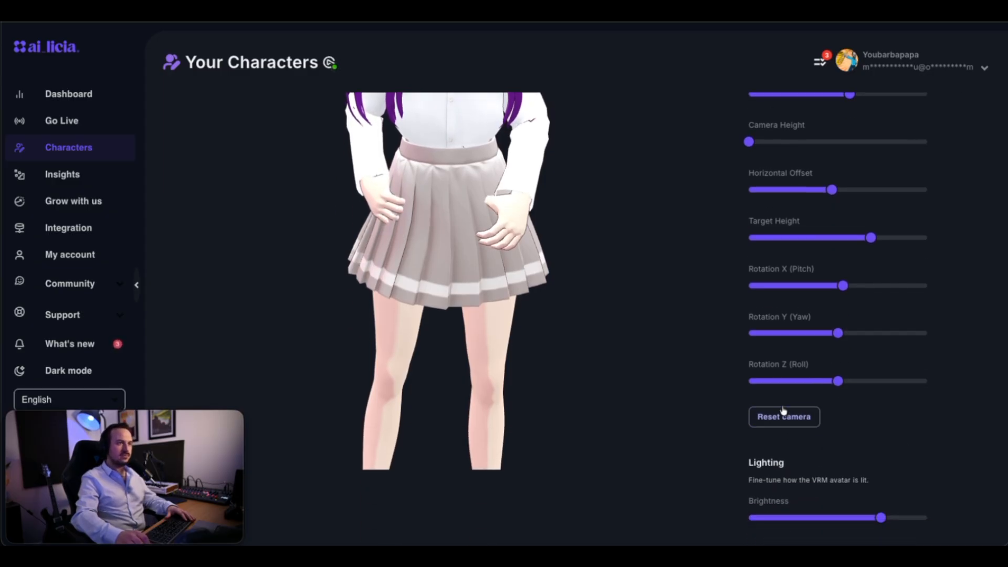
{"action": "scroll", "coordinate": [856, 451], "scroll_direction": "down", "scroll_amount": 1}
{"action": "left_click_drag", "start_coordinate": [881, 462], "coordinate": [855, 470]}
{"action": "mouse_move", "coordinate": [789, 506]}
{"action": "left_mouse_down"}
{"action": "mouse_move", "coordinate": [730, 520]}
{"action": "mouse_move", "coordinate": [839, 519]}
{"action": "mouse_move", "coordinate": [816, 522]}
{"action": "left_mouse_up"}
Run a lip sync test with the line "Hello there, I am just testing the lip sync of my avatar and check if everything works well".
{"action": "scroll", "coordinate": [816, 522], "scroll_direction": "down", "scroll_amount": 5}
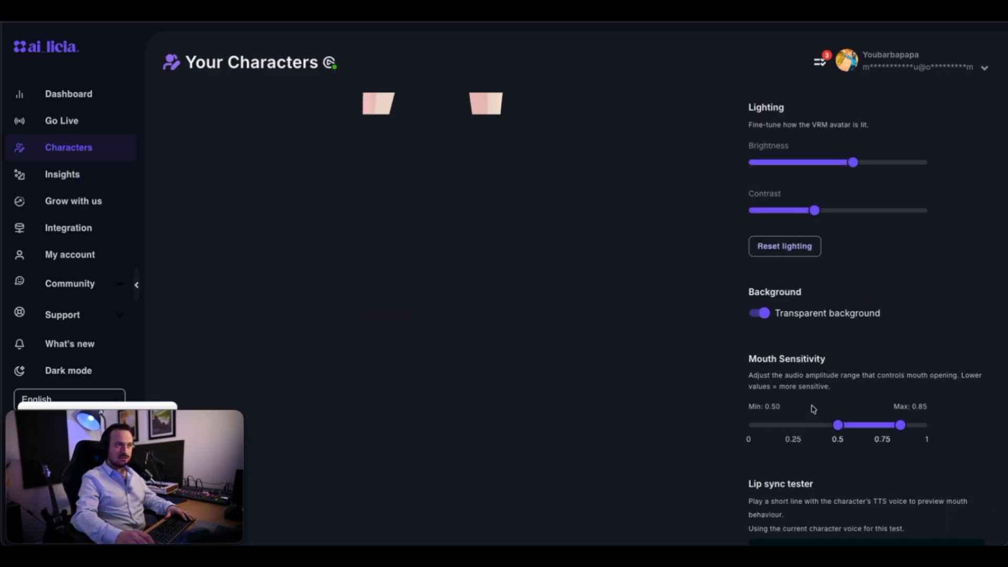
{"action": "scroll", "coordinate": [762, 366], "scroll_direction": "down", "scroll_amount": 2}
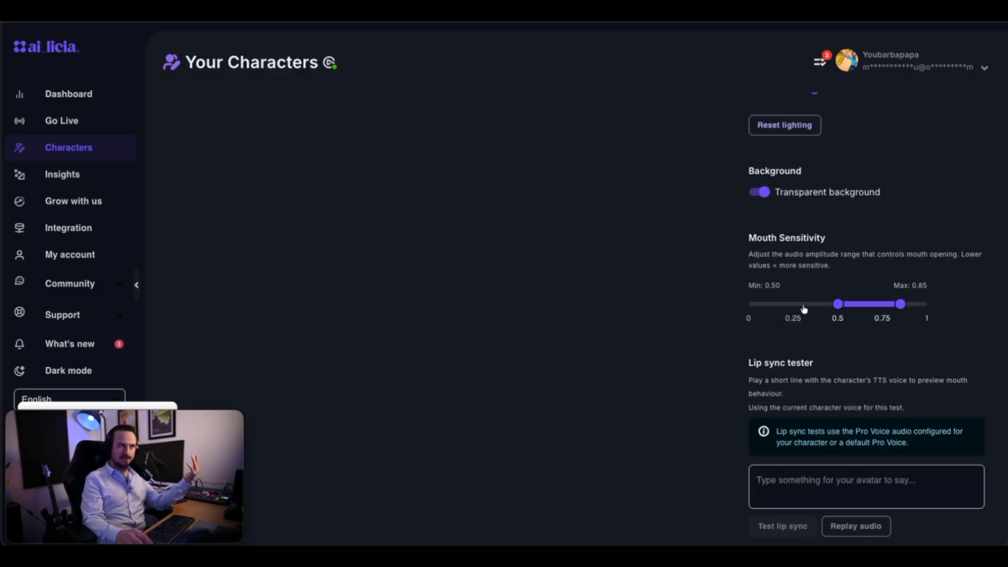
{"action": "left_click", "coordinate": [820, 482]}
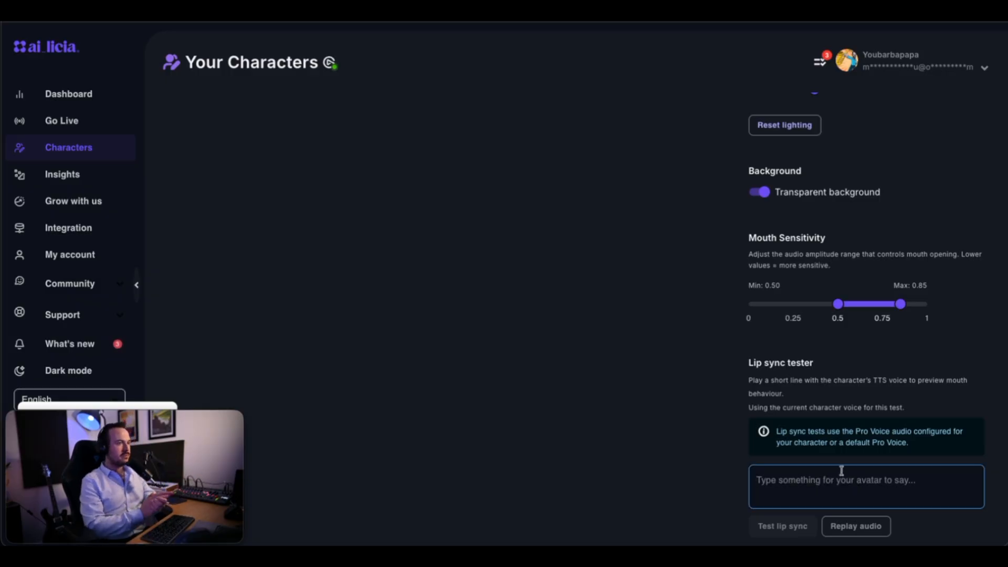
{"action": "type", "text": "He"}
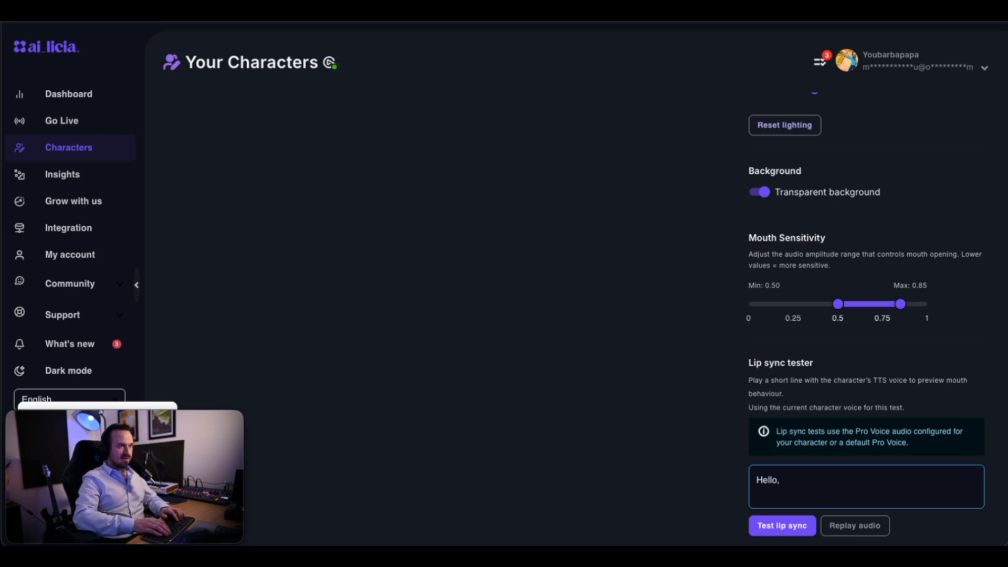
{"action": "type", "text": "llo there"}
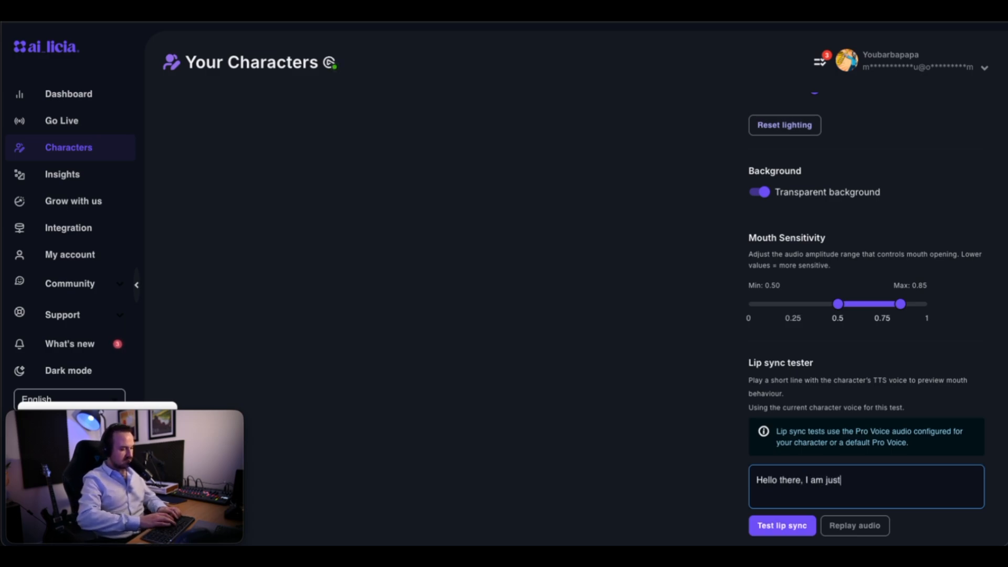
{"action": "type", "text": "the lip sync of m"}
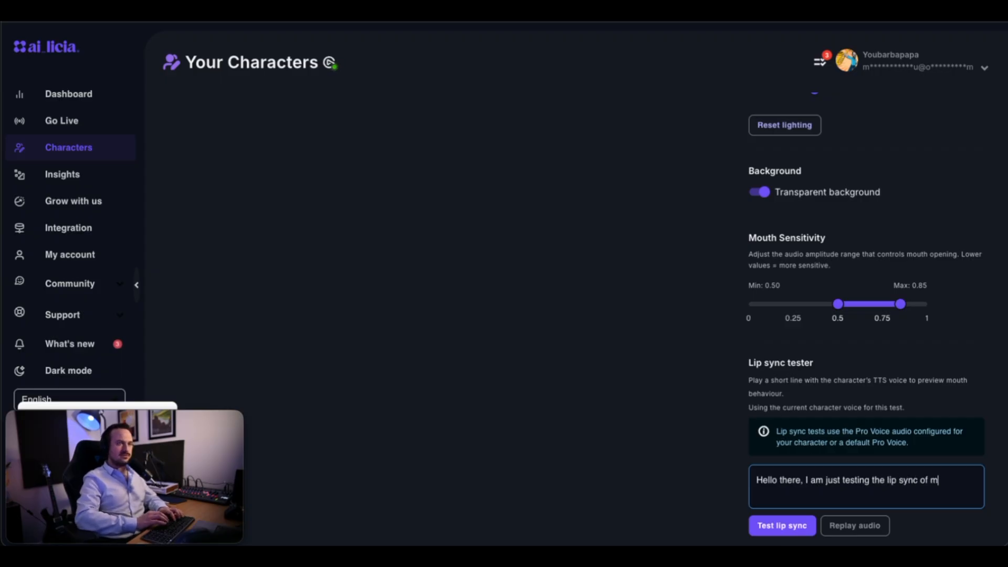
{"action": "type", "text": "y avatard an"}
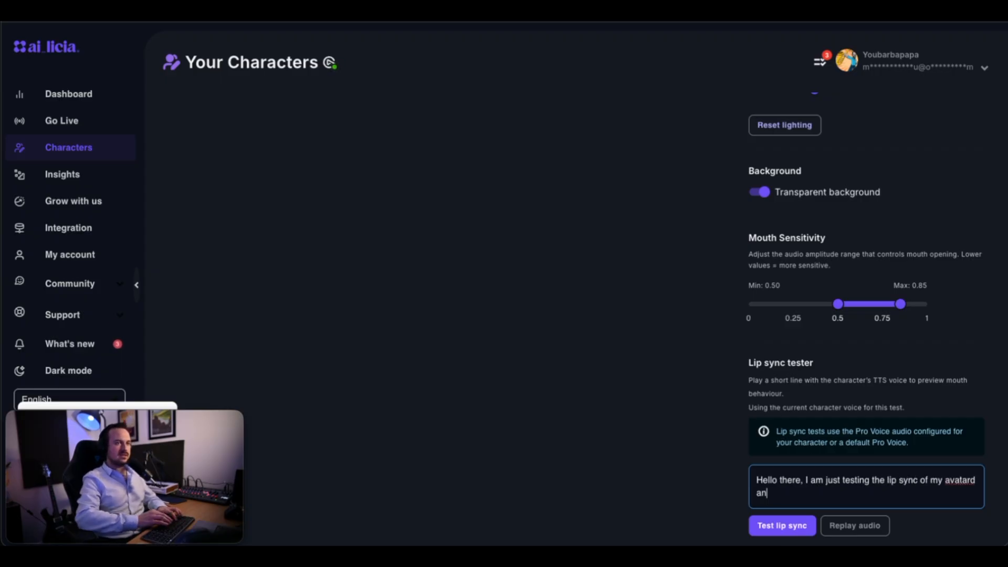
{"action": "key", "text": "BackSpace"}
{"action": "key", "text": "BackSpace"}
{"action": "key", "text": "BackSpace"}
{"action": "key", "text": "BackSpace"}
{"action": "type", "text": " and check if everything works well"}
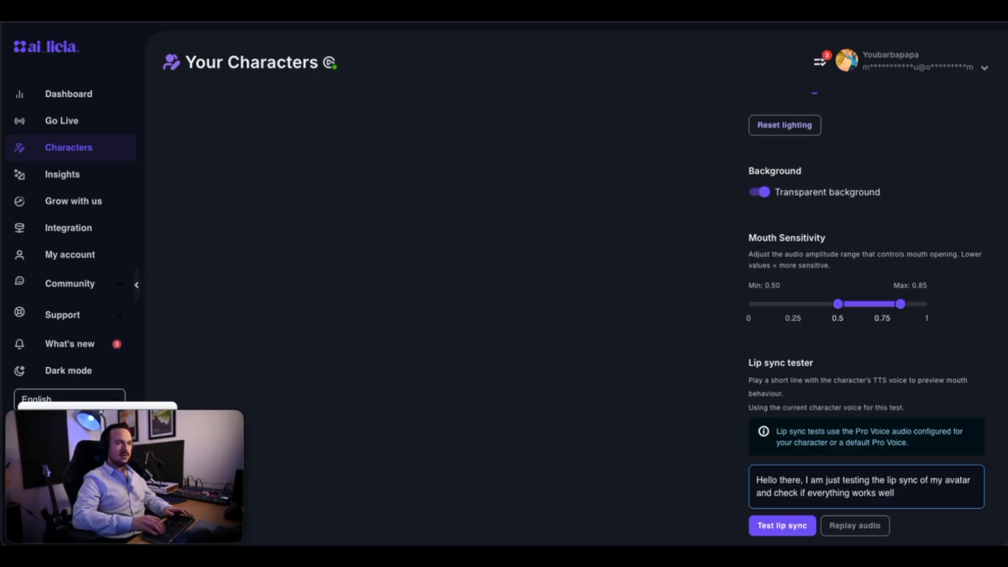
{"action": "left_click", "coordinate": [796, 534]}
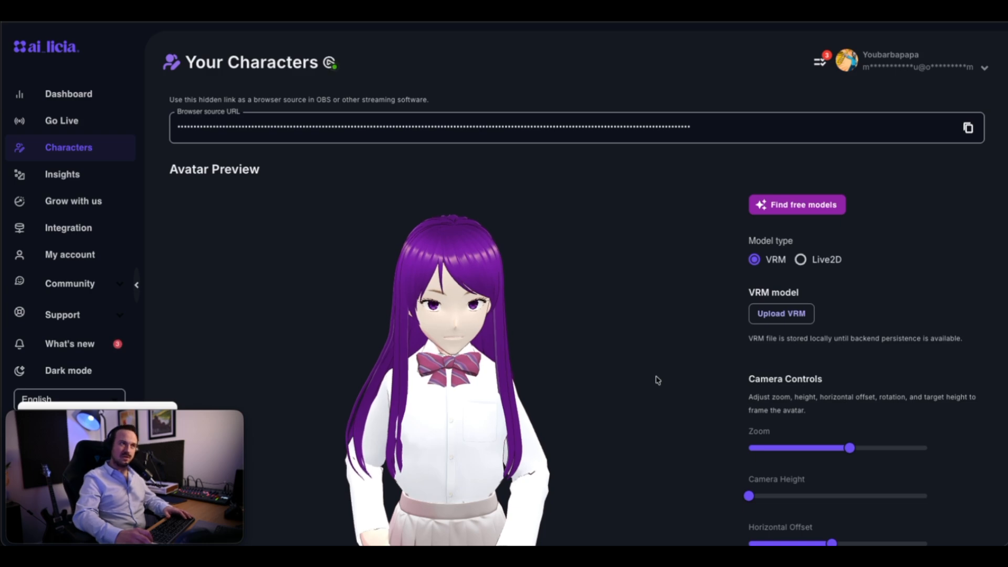
Try a Mouth Sensitivity range of 0.00 to 0.60, and return it to 0.50 to 0.85.
{"action": "scroll", "coordinate": [657, 381], "scroll_direction": "down", "scroll_amount": 10}
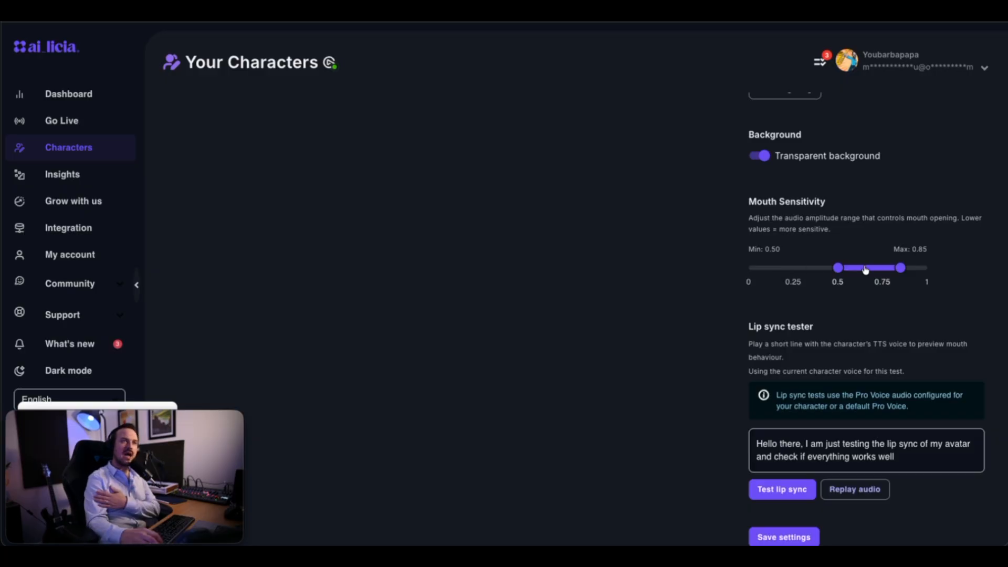
{"action": "left_click_drag", "start_coordinate": [838, 268], "coordinate": [749, 268]}
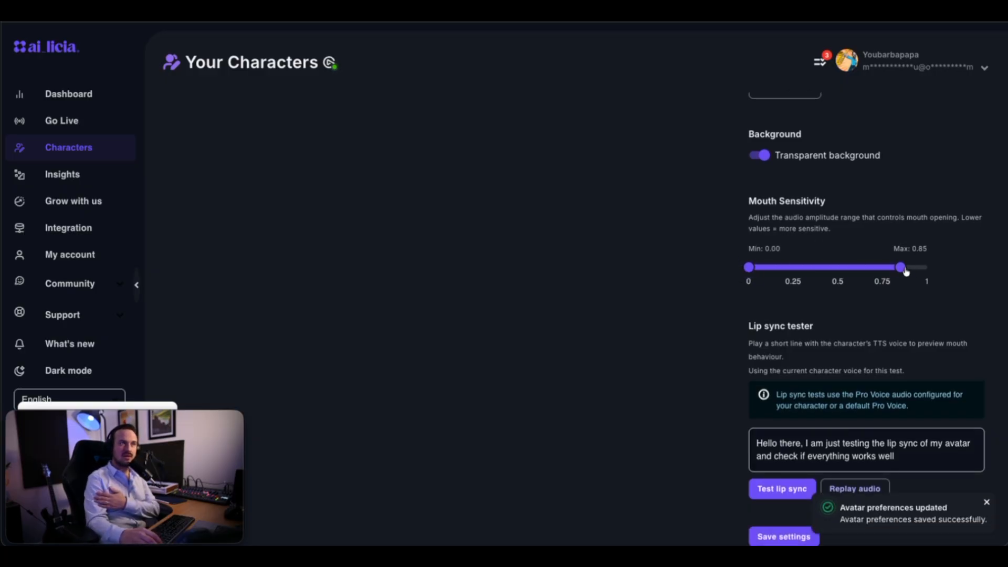
{"action": "left_click_drag", "start_coordinate": [901, 267], "coordinate": [857, 276]}
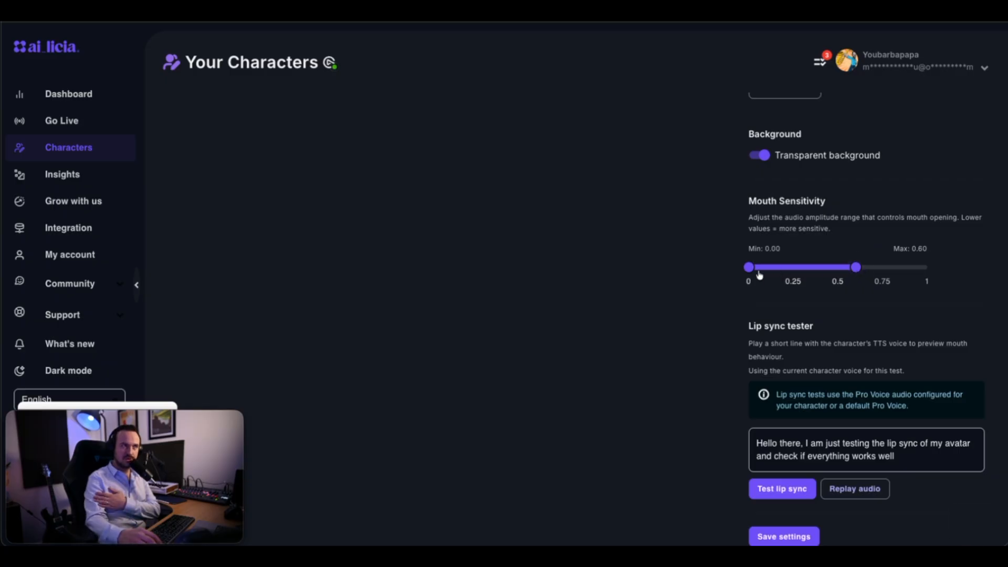
{"action": "left_click_drag", "start_coordinate": [749, 274], "coordinate": [900, 267]}
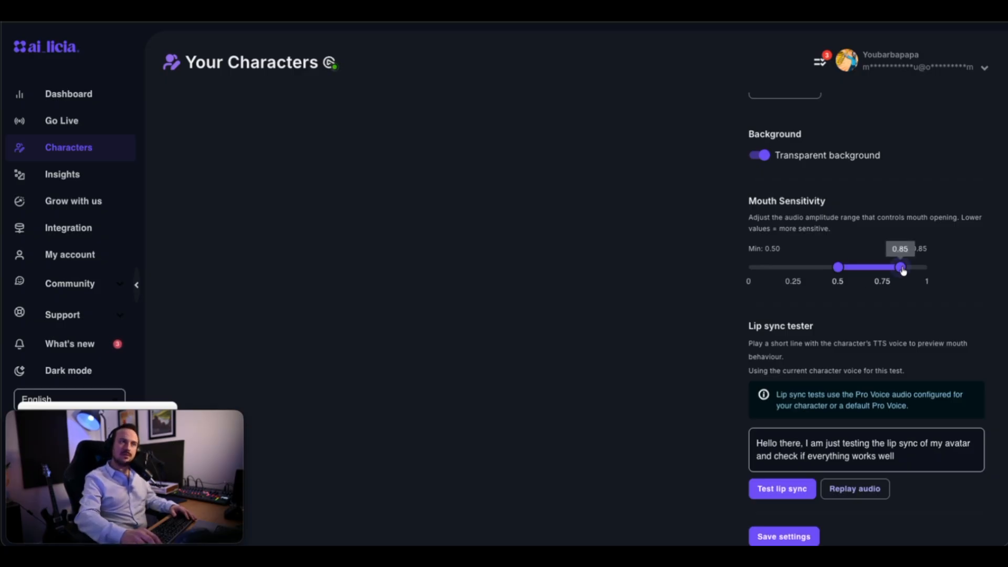
Try higher Mouth Sensitivity minimum and maximum values, and bring the range back to 0.50 to 0.85.
{"action": "left_click_drag", "start_coordinate": [901, 267], "coordinate": [944, 269]}
{"action": "left_click_drag", "start_coordinate": [839, 266], "coordinate": [902, 274]}
{"action": "left_click_drag", "start_coordinate": [913, 270], "coordinate": [775, 278]}
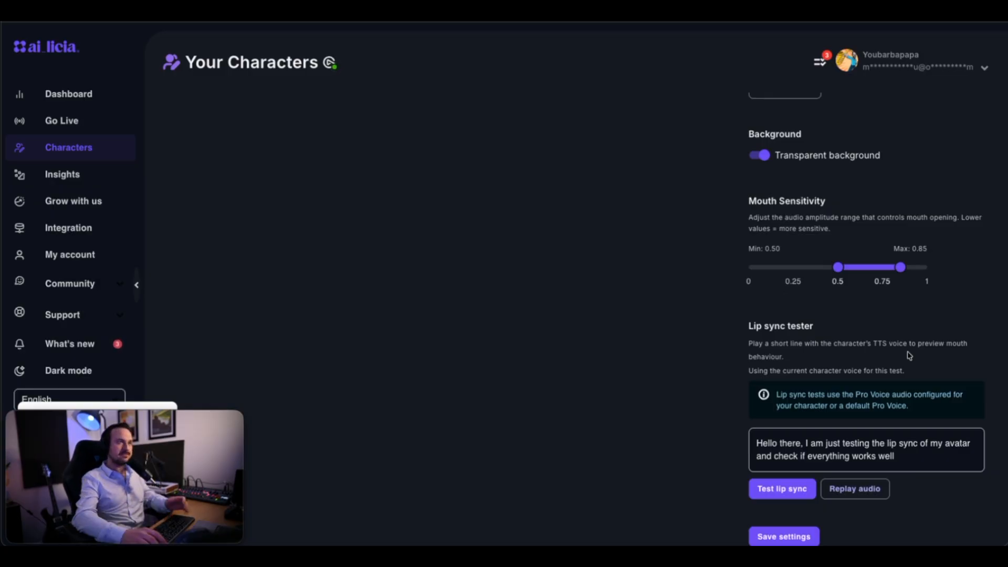
Copy the avatar's hidden browser source URL.
{"action": "scroll", "coordinate": [865, 373], "scroll_direction": "up", "scroll_amount": 15}
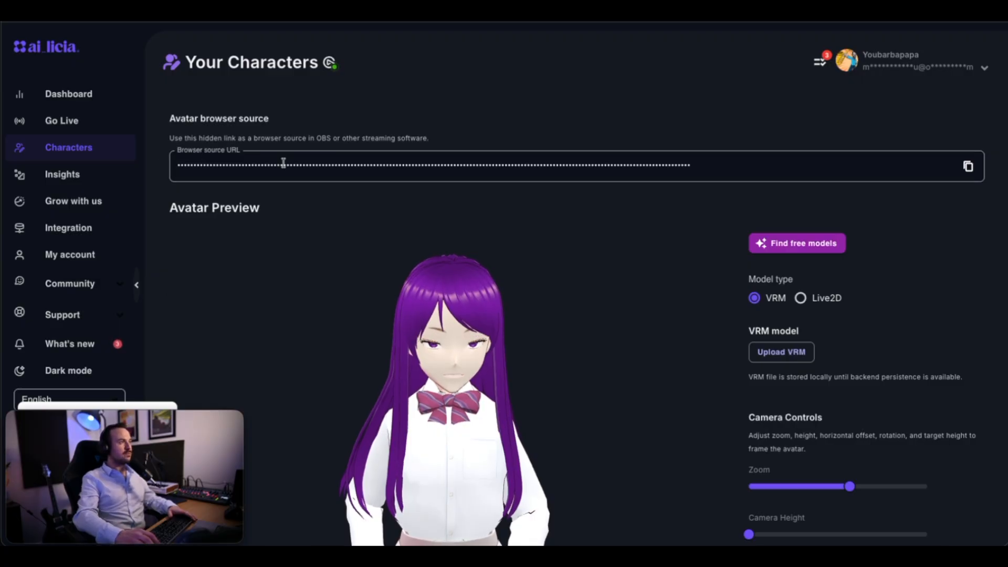
{"action": "scroll", "coordinate": [929, 162], "scroll_direction": "down", "scroll_amount": 1}
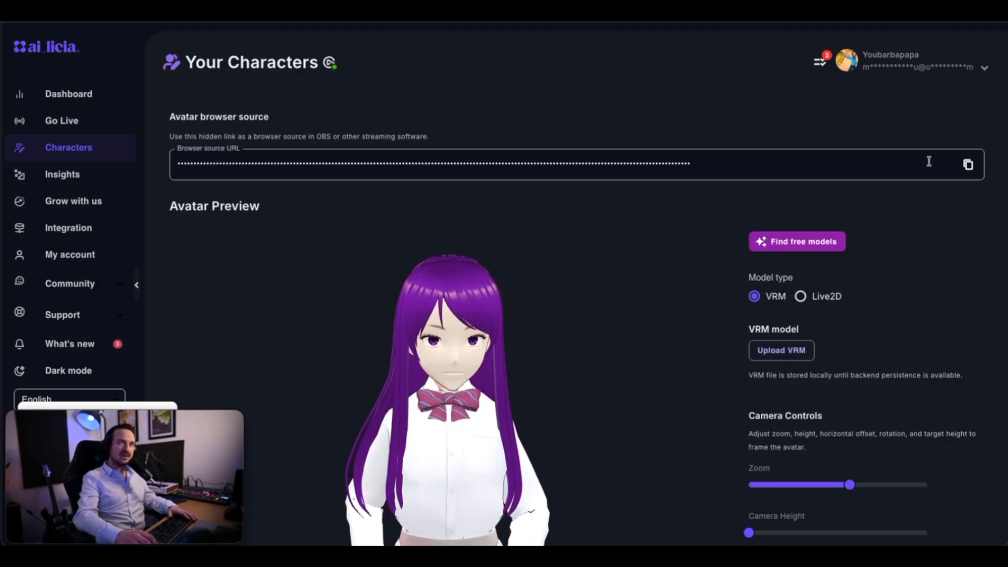
{"action": "left_click", "coordinate": [968, 165]}
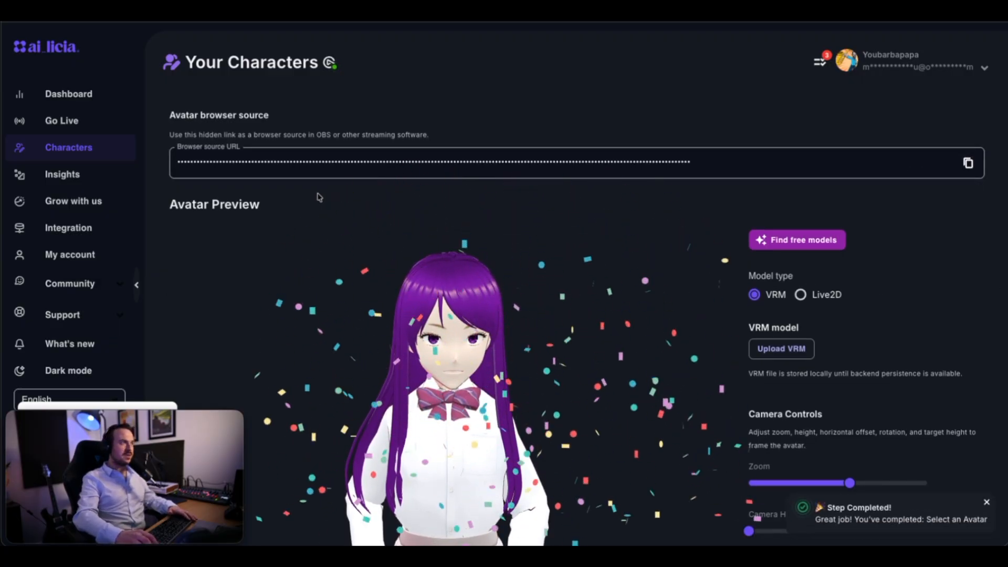
Switch to OBS and move the Movie Recording window away from the Scenes and Sources lists.
{"action": "key", "text": "super+Tab"}
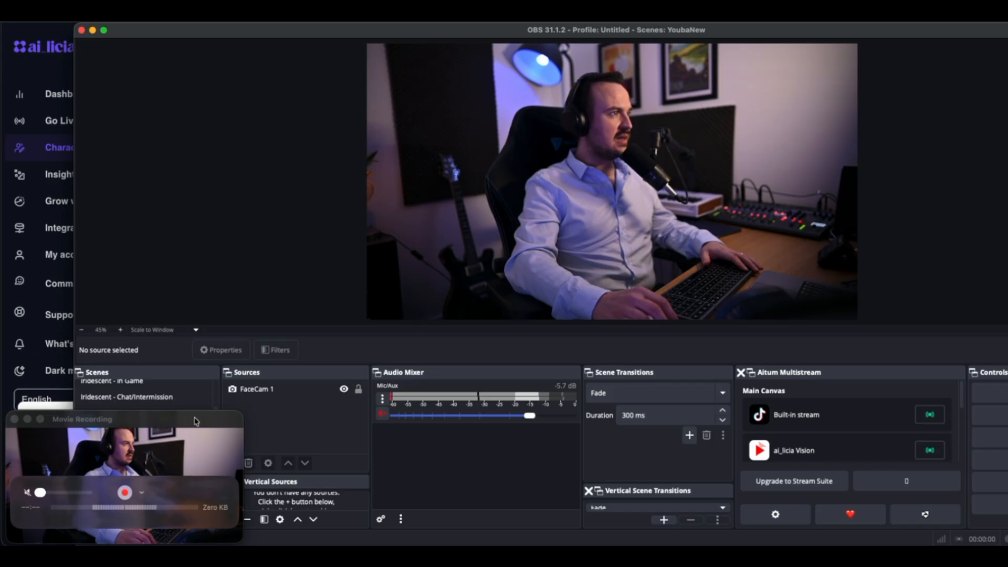
{"action": "left_click_drag", "start_coordinate": [196, 419], "coordinate": [190, 195]}
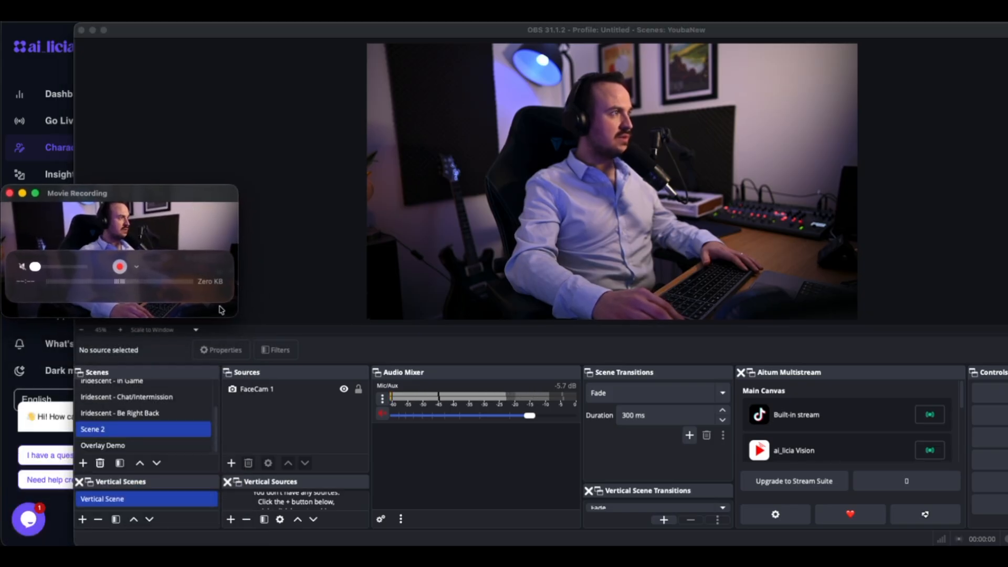
{"action": "left_click", "coordinate": [276, 436]}
{"action": "left_click", "coordinate": [231, 464]}
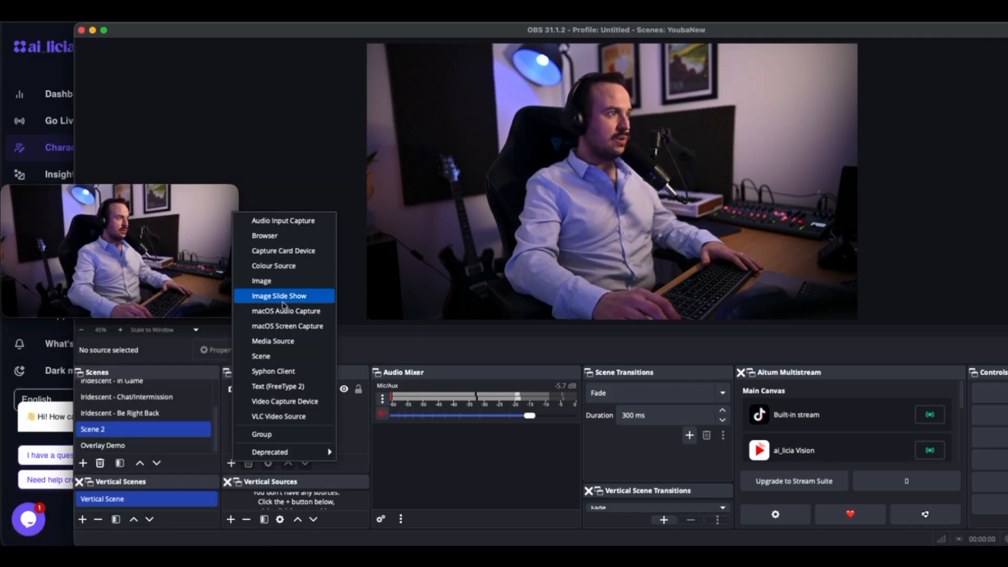
{"action": "left_click", "coordinate": [283, 250]}
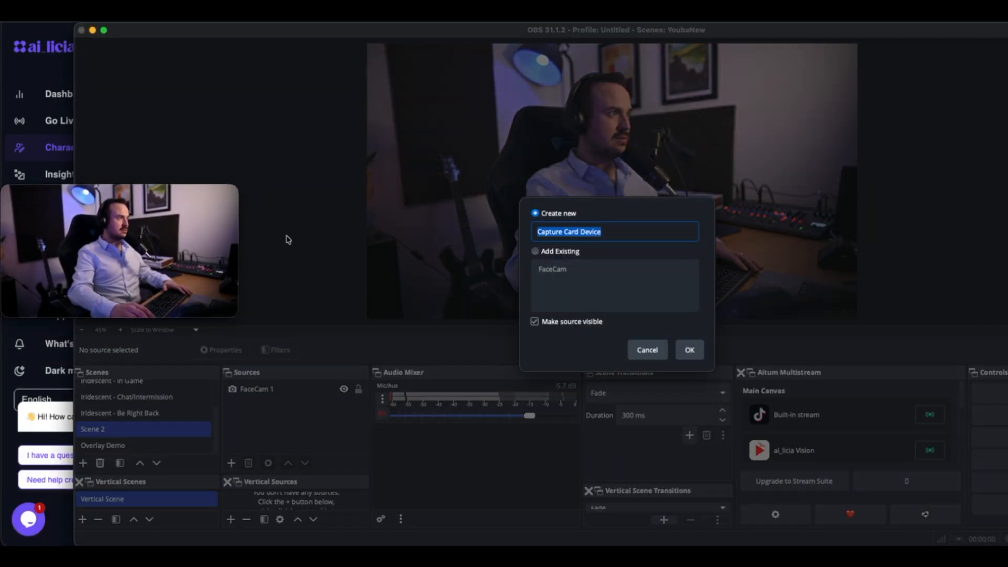
{"action": "left_click", "coordinate": [645, 349]}
Add a new browser source named Avatarai_licia to Scene 2.
{"action": "left_click", "coordinate": [231, 463]}
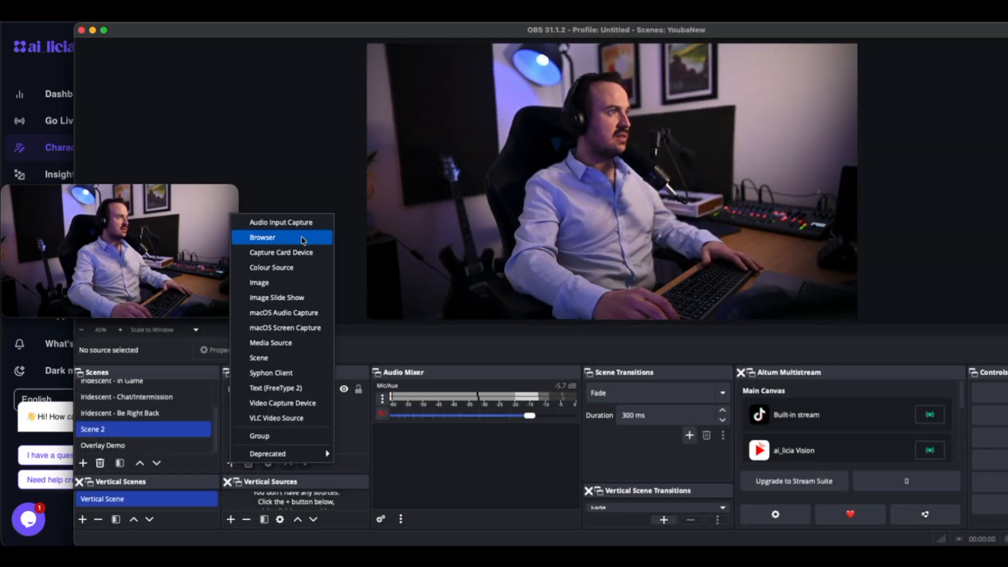
{"action": "left_click", "coordinate": [273, 237]}
{"action": "left_click", "coordinate": [618, 235]}
{"action": "key", "text": "super+a"}
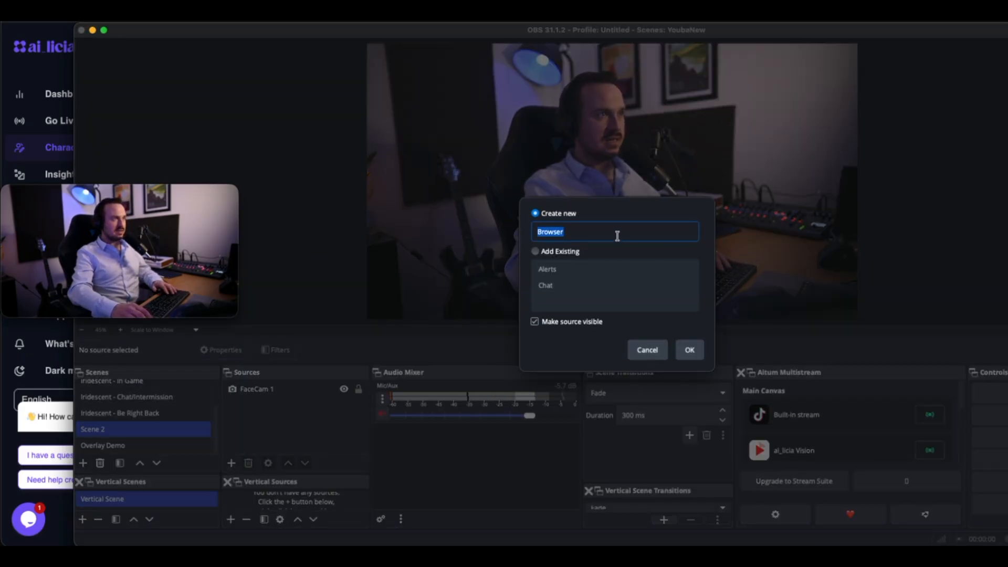
{"action": "type", "text": "Avatar"}
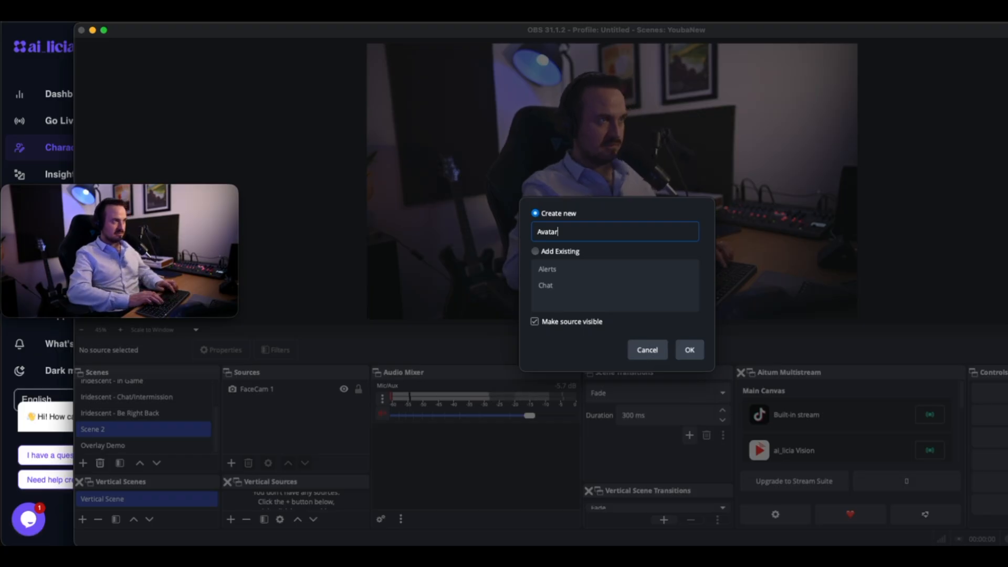
{"action": "type", "text": "Ai_"}
{"action": "key", "text": "BackSpace"}
{"action": "key", "text": "BackSpace"}
{"action": "key", "text": "BackSpace"}
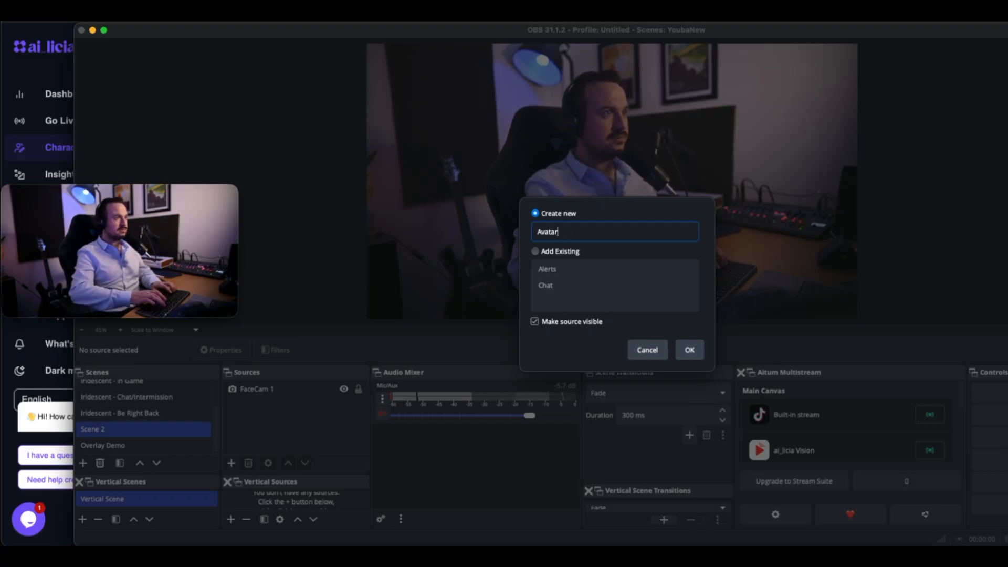
{"action": "type", "text": "ai_livia"}
{"action": "key", "text": "BackSpace"}
{"action": "key", "text": "BackSpace"}
{"action": "key", "text": "BackSpace"}
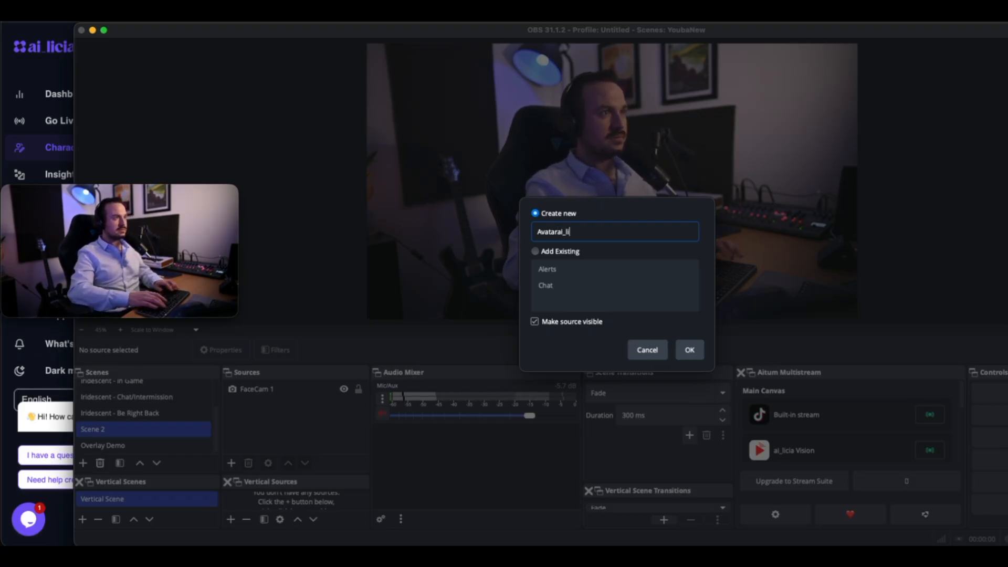
{"action": "type", "text": "cia"}
{"action": "key", "text": "Return"}
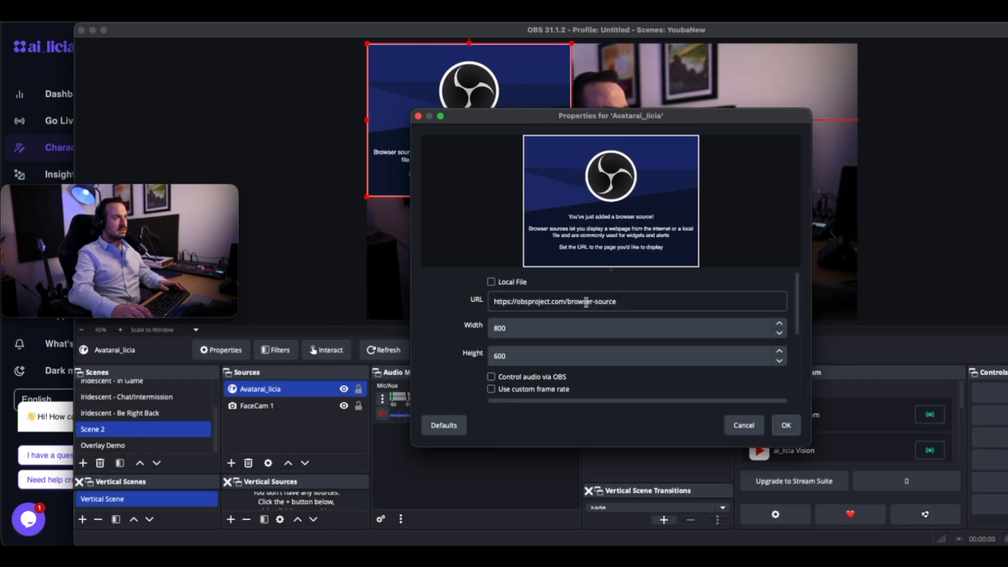
Replace the browser source's URL with the copied avatar link, and move the source to the lower-right corner of the scene.
{"action": "triple_click", "coordinate": [600, 304]}
{"action": "key", "text": "super+v"}
{"action": "triple_click", "coordinate": [616, 298]}
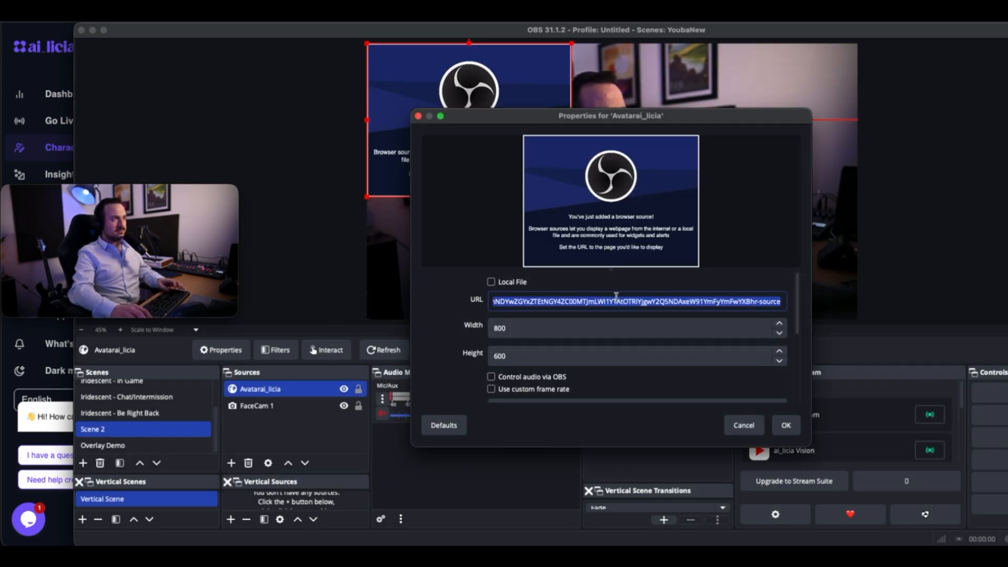
{"action": "key", "text": "super+v"}
{"action": "left_click", "coordinate": [786, 426]}
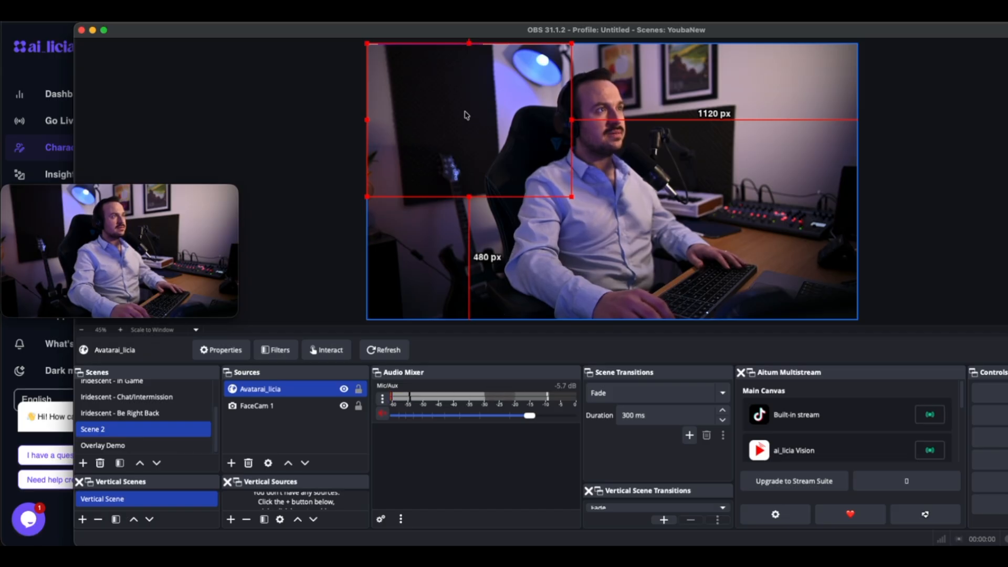
{"action": "left_click_drag", "start_coordinate": [491, 117], "coordinate": [836, 240]}
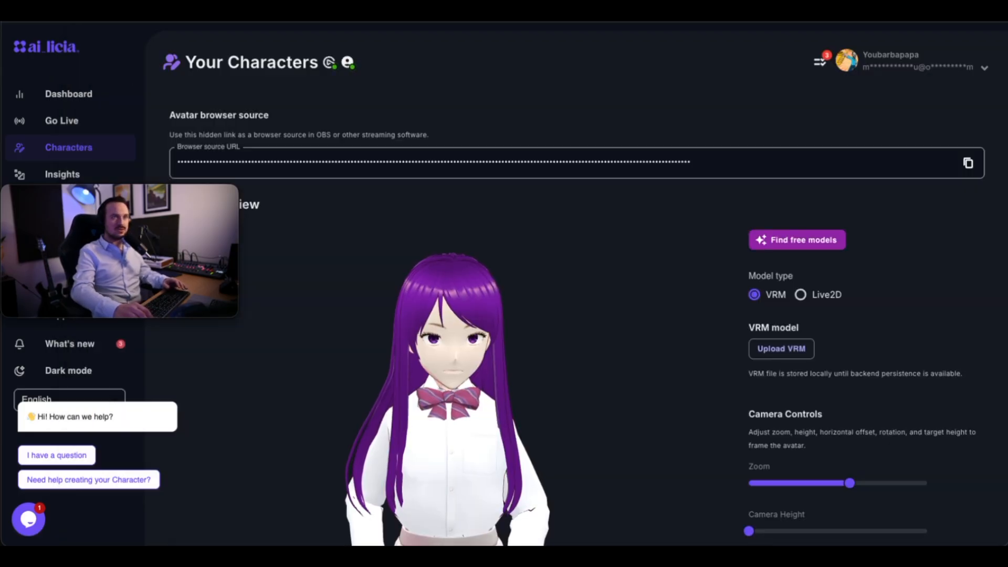
Switch the character's model type to Live2D, and frame the cat closer by lowering the zoom value and raising the camera height.
{"action": "mouse_move", "coordinate": [348, 63]}
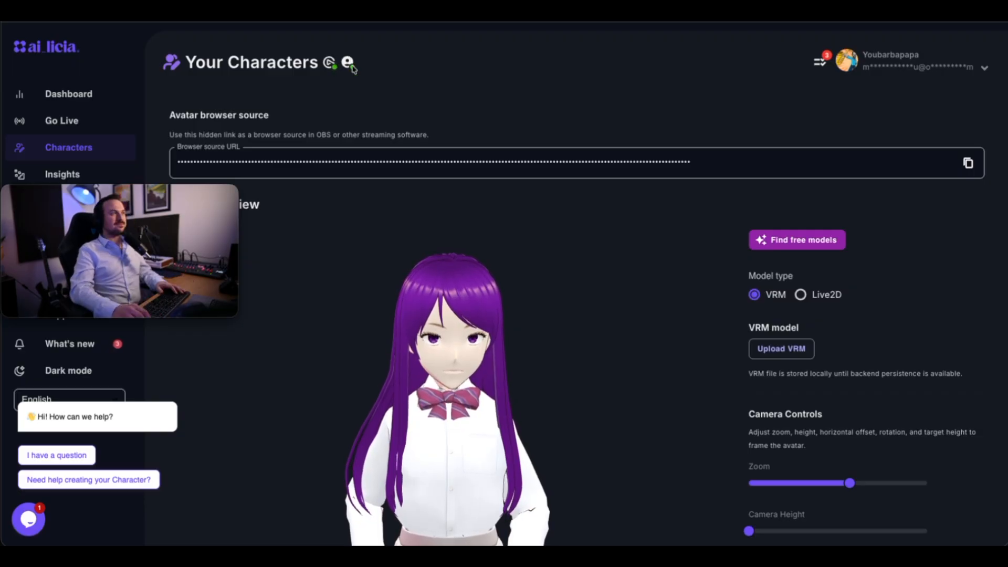
{"action": "left_click", "coordinate": [800, 295]}
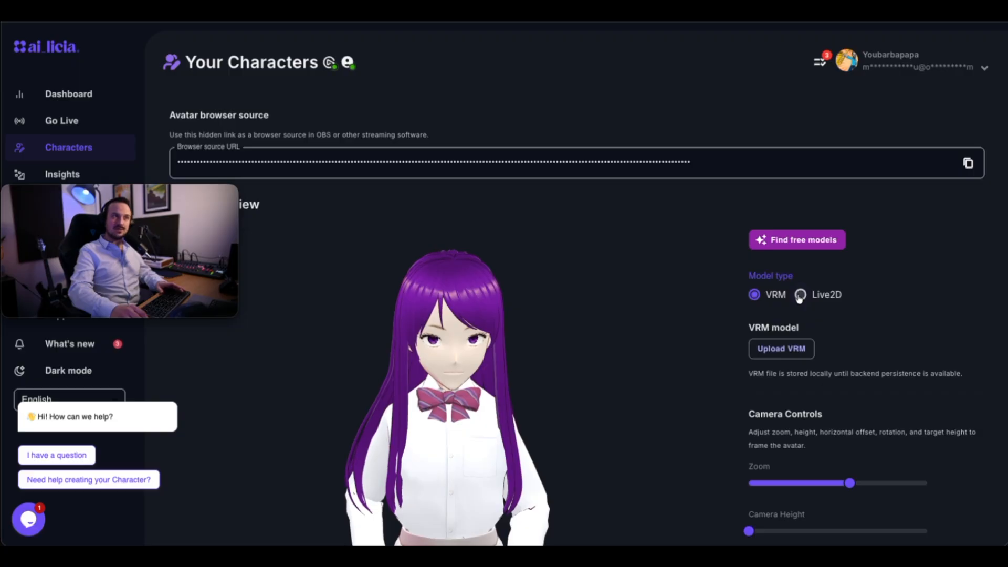
{"action": "scroll", "coordinate": [675, 322], "scroll_direction": "down", "scroll_amount": 4}
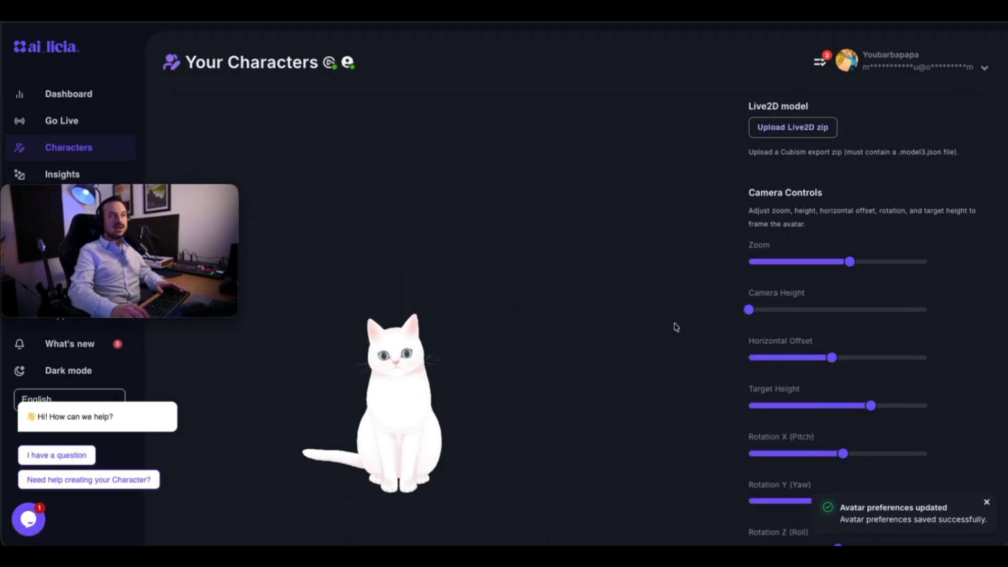
{"action": "left_click_drag", "start_coordinate": [851, 262], "coordinate": [802, 264]}
{"action": "left_click_drag", "start_coordinate": [793, 310], "coordinate": [843, 311]}
{"action": "scroll", "coordinate": [798, 218], "scroll_direction": "up", "scroll_amount": 3}
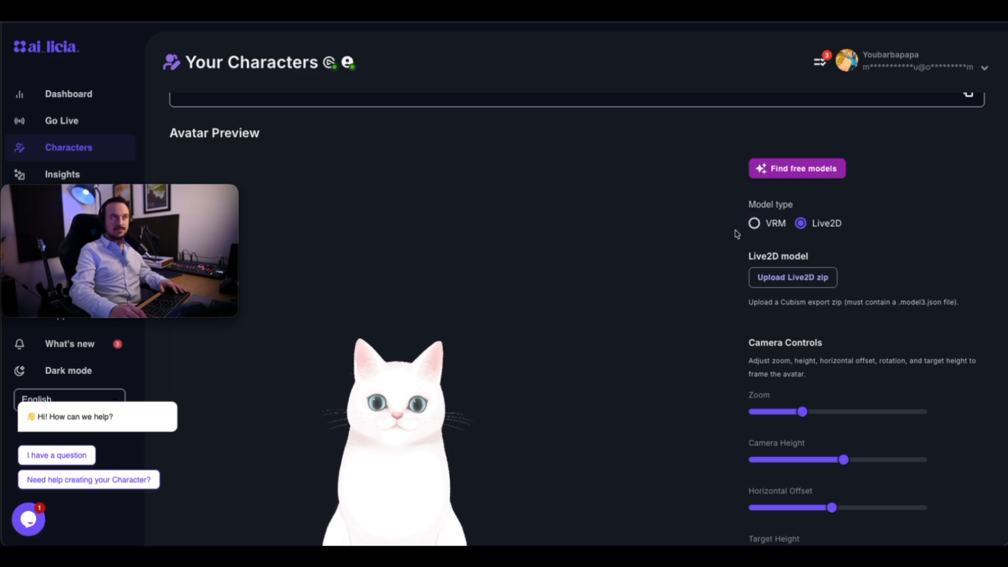
Set the Co-Pilote avatar's model type back to VRM.
{"action": "left_click", "coordinate": [766, 224]}
{"action": "scroll", "coordinate": [904, 334], "scroll_direction": "up", "scroll_amount": 3}
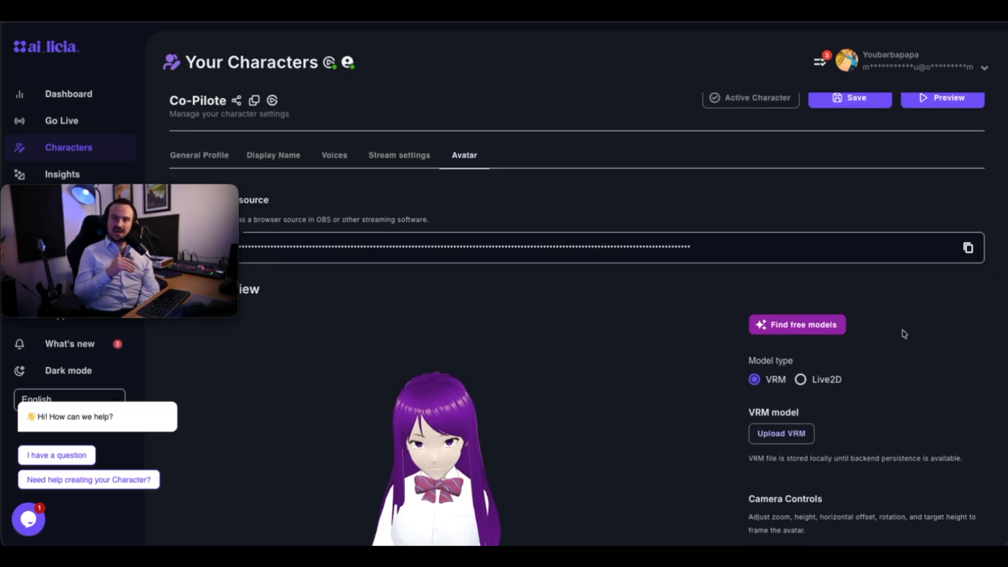